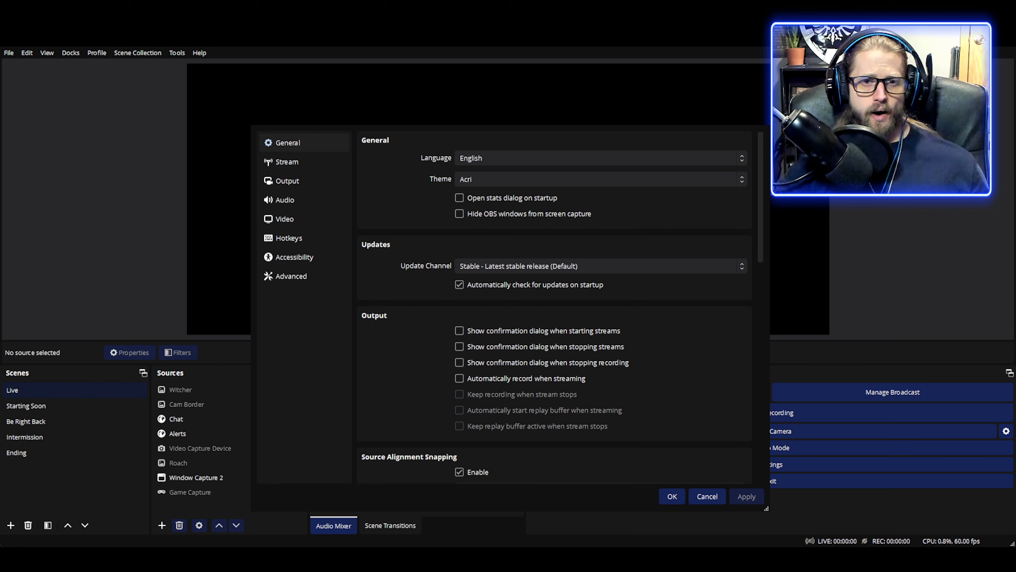
Step: Open the Stream settings page and review the streaming service and server selection
{"action": "left_click", "coordinate": [288, 143]}
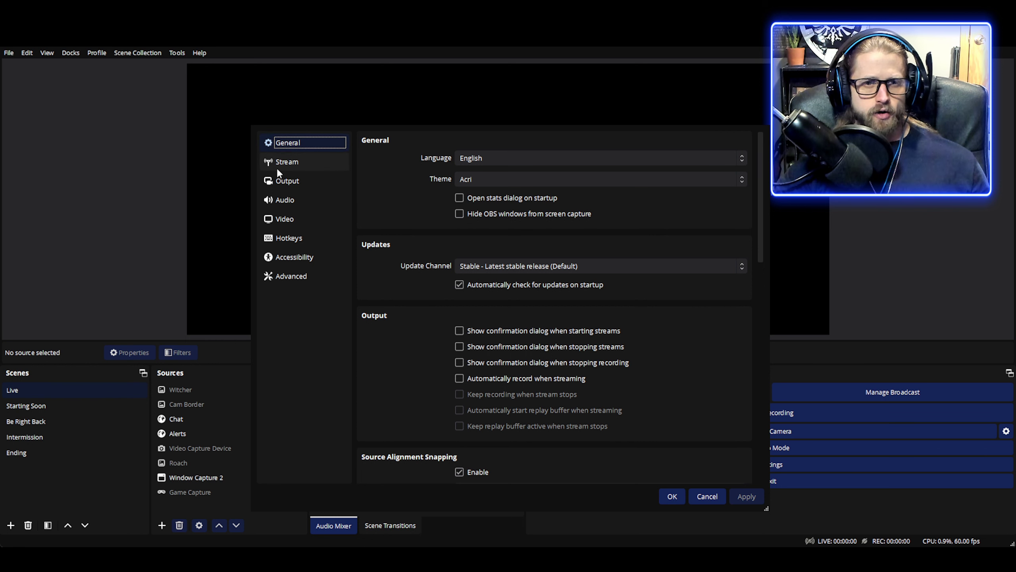
{"action": "left_click", "coordinate": [291, 162]}
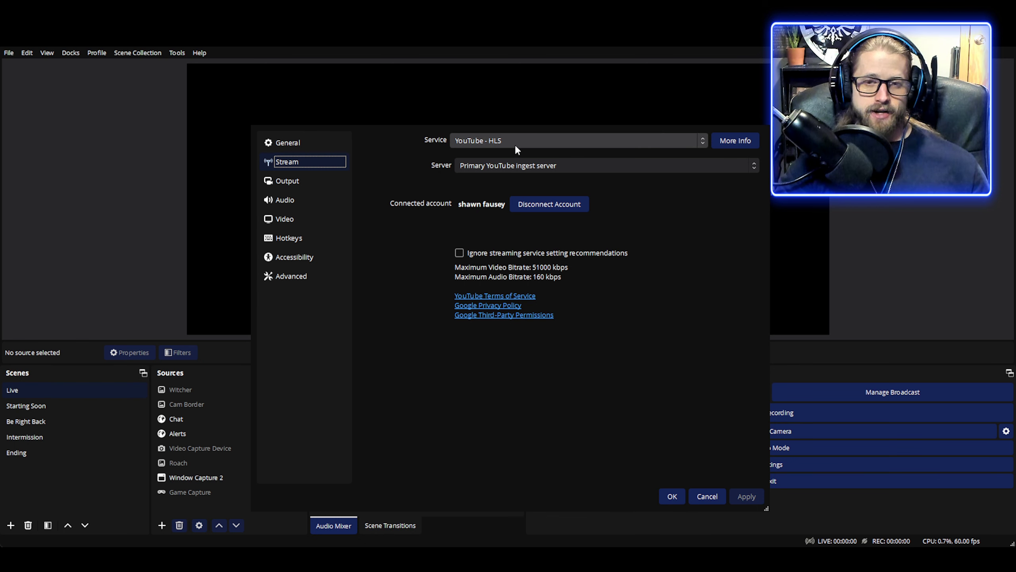
{"action": "left_click", "coordinate": [475, 142]}
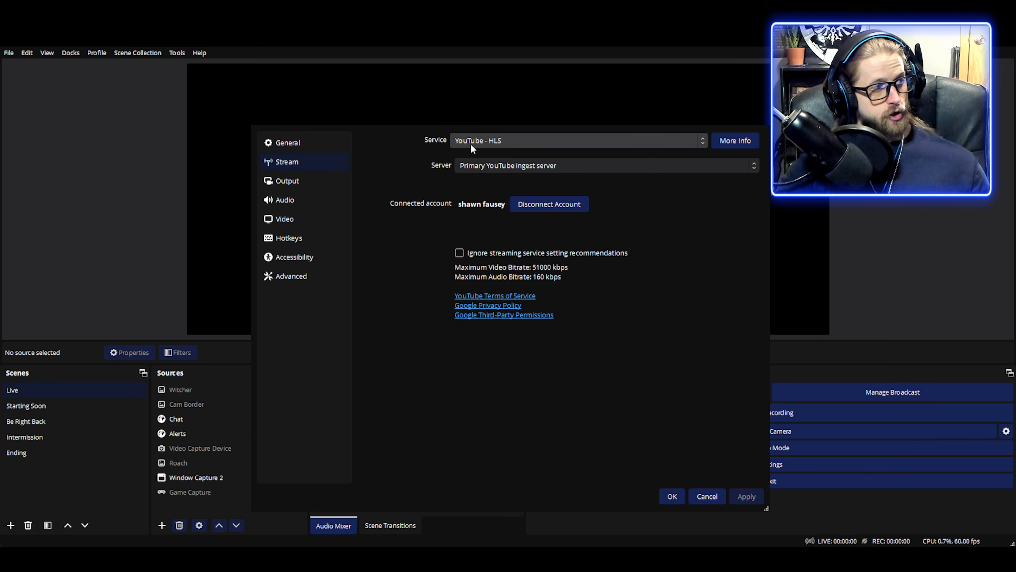
Step: Examine the streaming encoder settings on the Output page, including rate control, bitrate, preset, multipass mode and GPU
{"action": "left_click", "coordinate": [294, 185]}
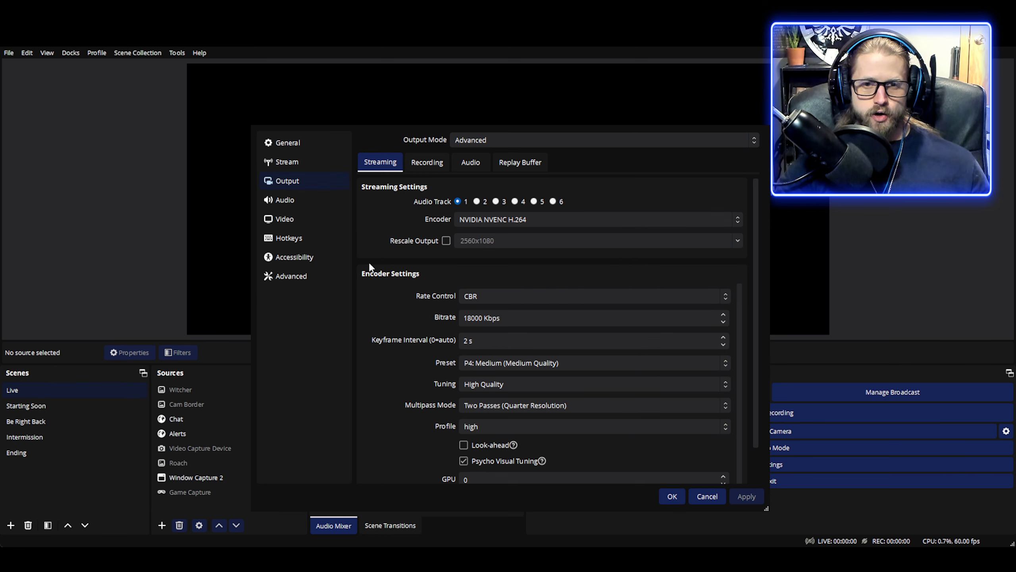
{"action": "scroll", "coordinate": [368, 262], "scroll_direction": "down", "scroll_amount": 1}
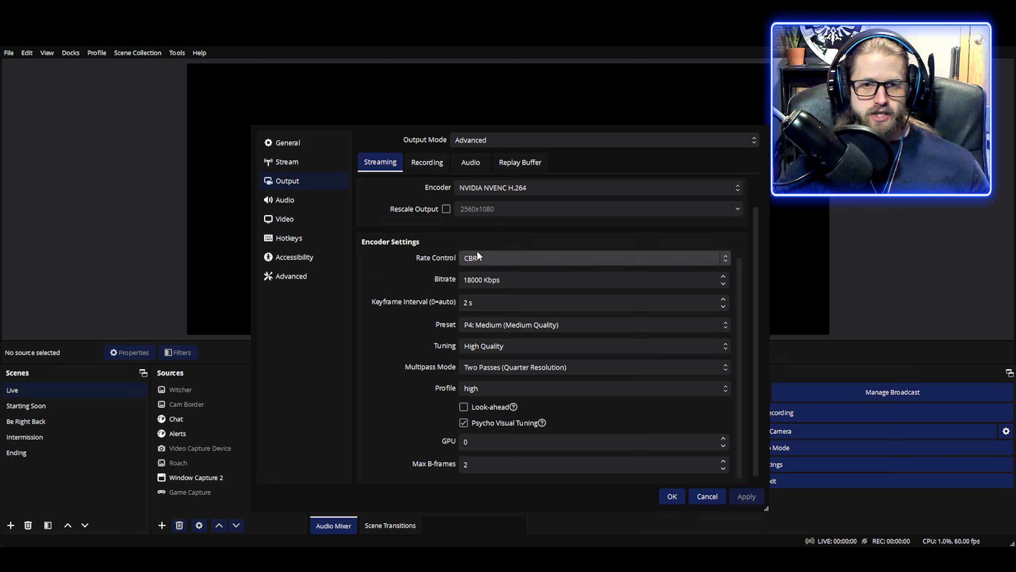
{"action": "left_click", "coordinate": [480, 279]}
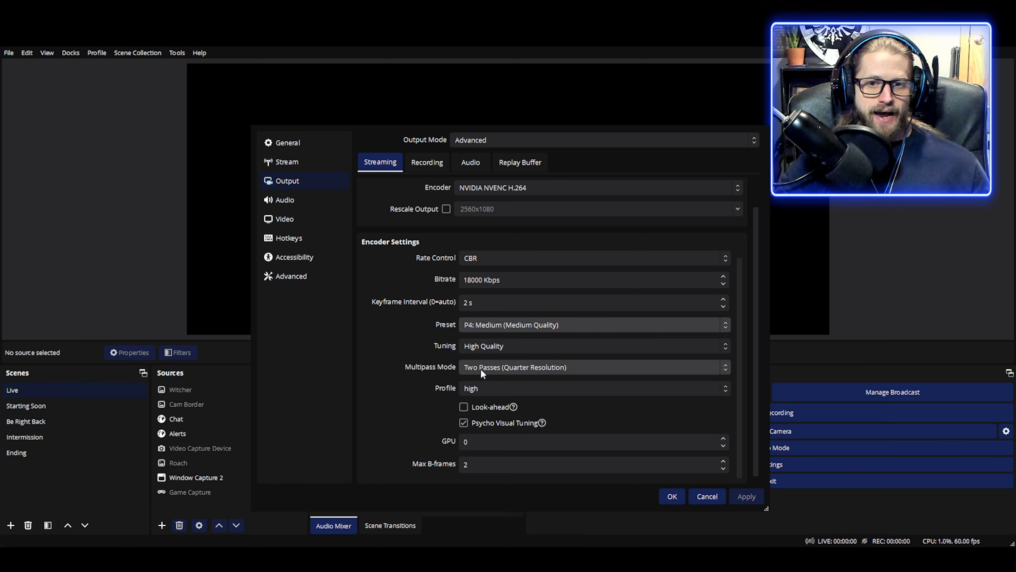
{"action": "left_click", "coordinate": [531, 365]}
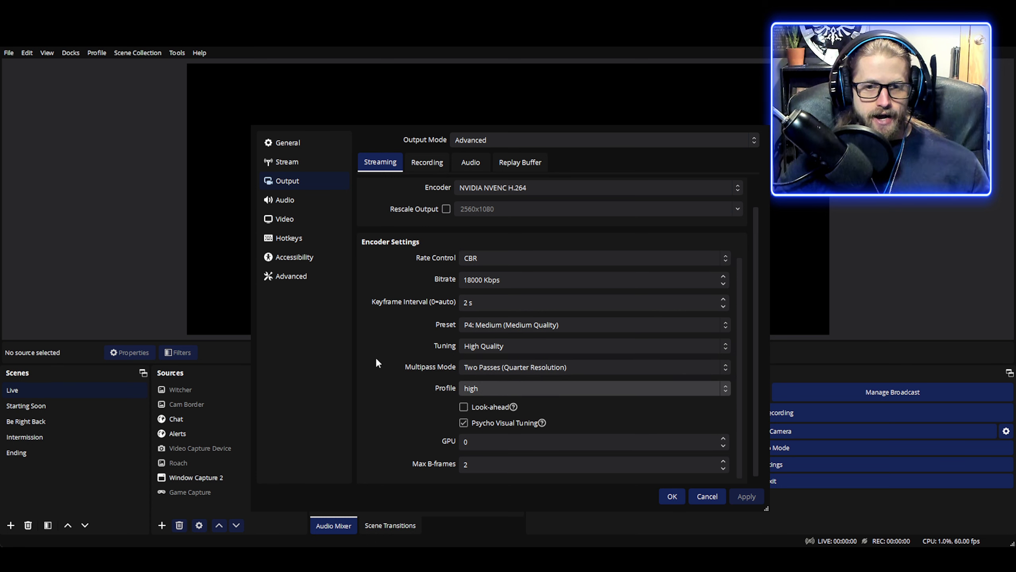
{"action": "scroll", "coordinate": [387, 373], "scroll_direction": "down", "scroll_amount": 1}
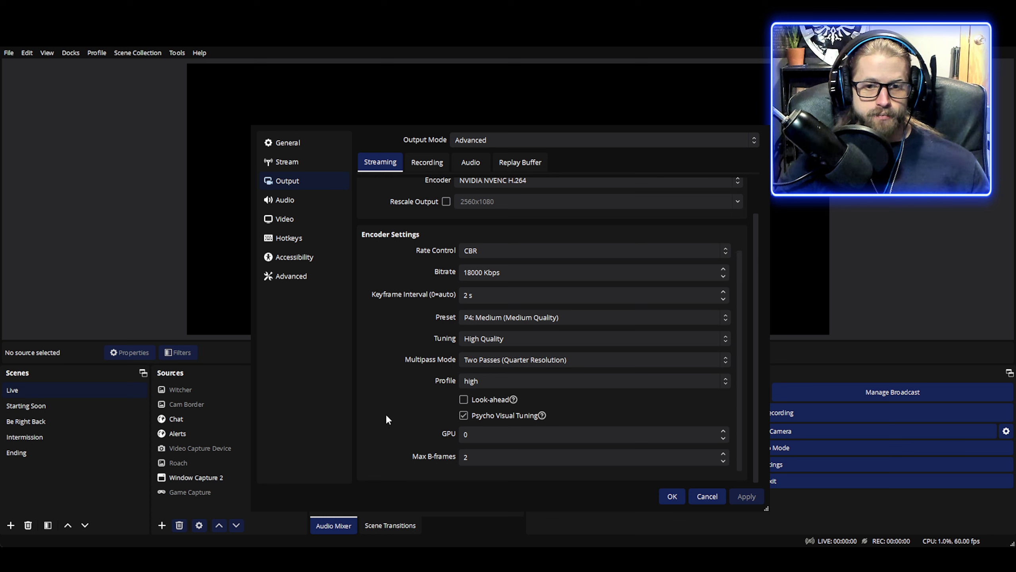
{"action": "left_click", "coordinate": [466, 437]}
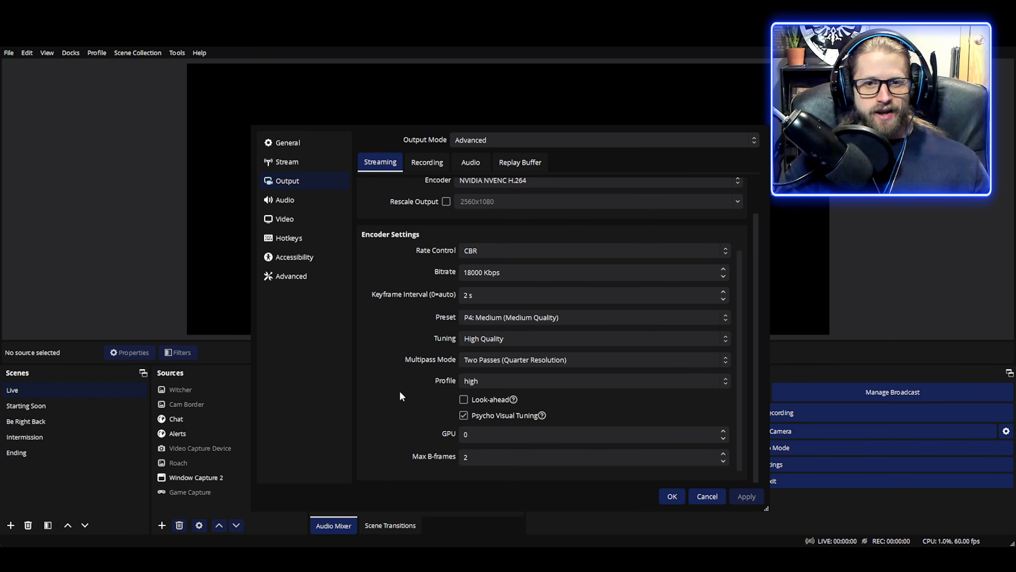
{"action": "scroll", "coordinate": [390, 408], "scroll_direction": "up", "scroll_amount": 1}
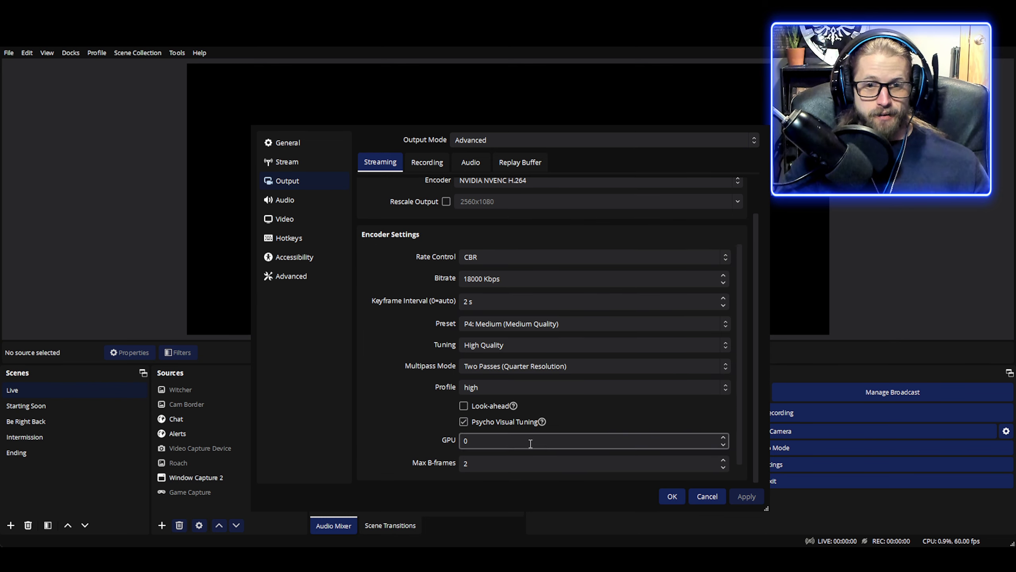
Step: Examine the recording output settings: recording path, format, encoder and its encoder settings
{"action": "left_click", "coordinate": [420, 161]}
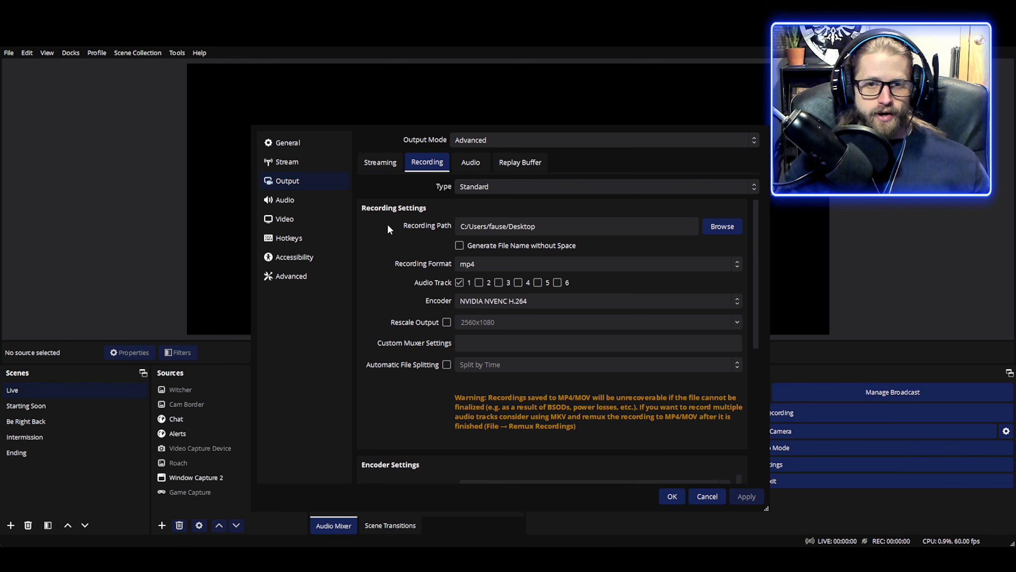
{"action": "scroll", "coordinate": [384, 235], "scroll_direction": "down", "scroll_amount": 3}
{"action": "scroll", "coordinate": [382, 240], "scroll_direction": "down", "scroll_amount": 6}
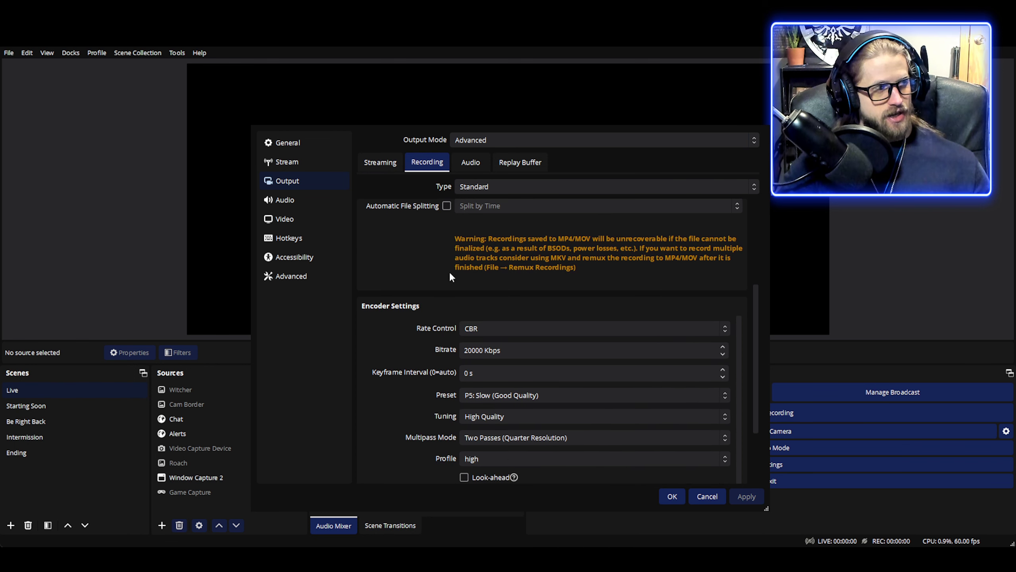
{"action": "scroll", "coordinate": [454, 274], "scroll_direction": "up", "scroll_amount": 9}
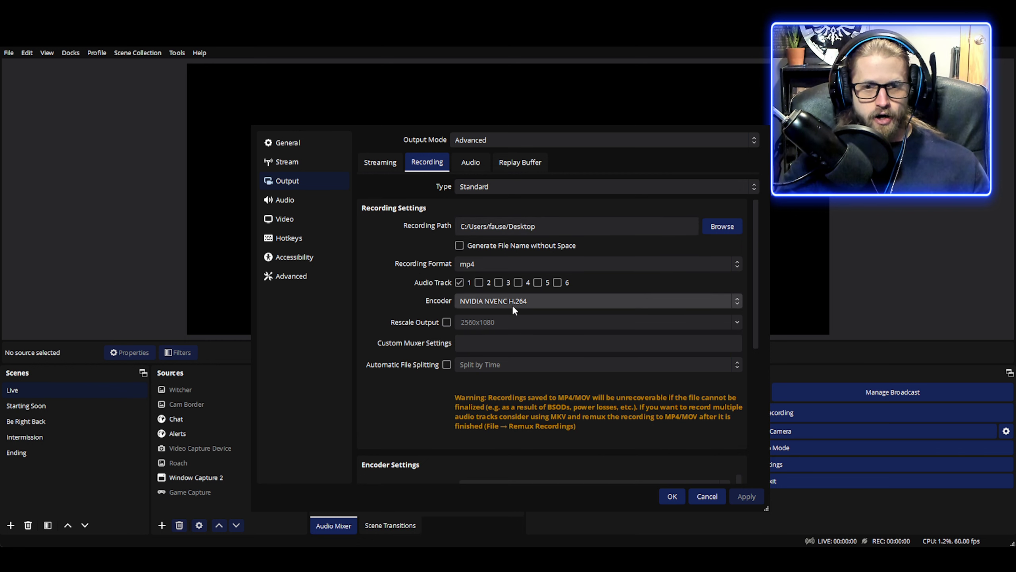
{"action": "scroll", "coordinate": [427, 292], "scroll_direction": "down", "scroll_amount": 5}
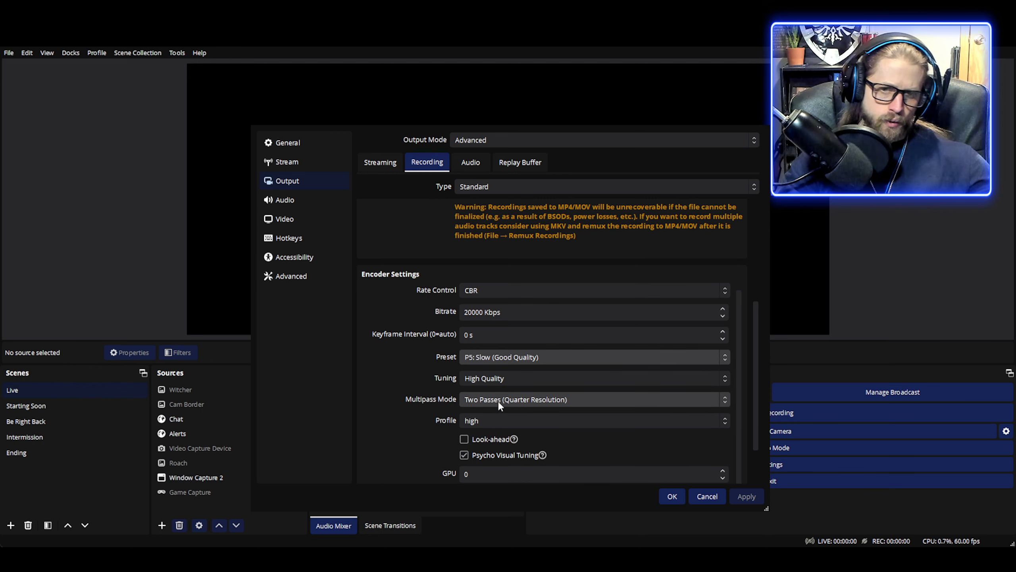
{"action": "scroll", "coordinate": [435, 399], "scroll_direction": "down", "scroll_amount": 3}
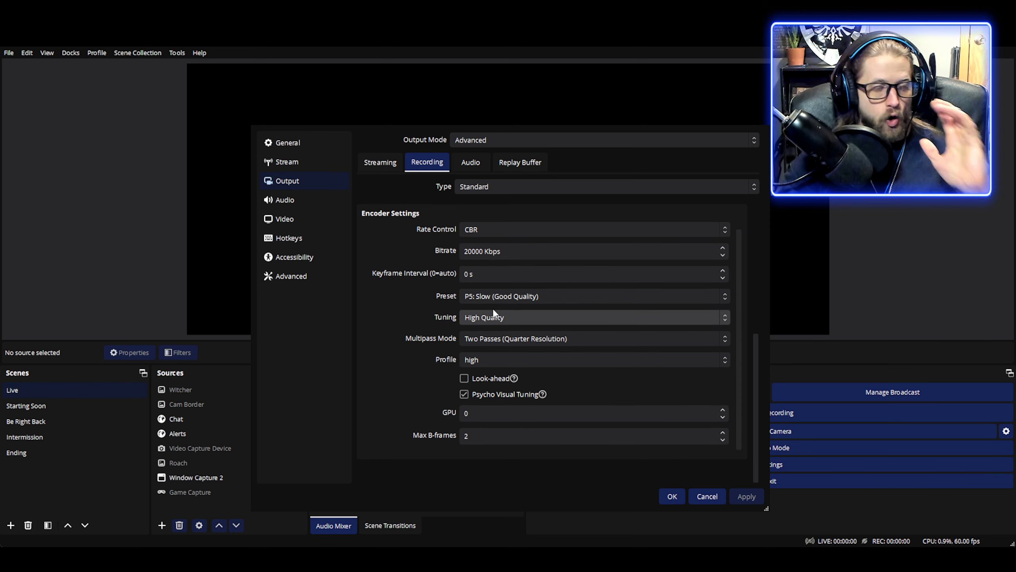
{"action": "scroll", "coordinate": [451, 305], "scroll_direction": "up", "scroll_amount": 1}
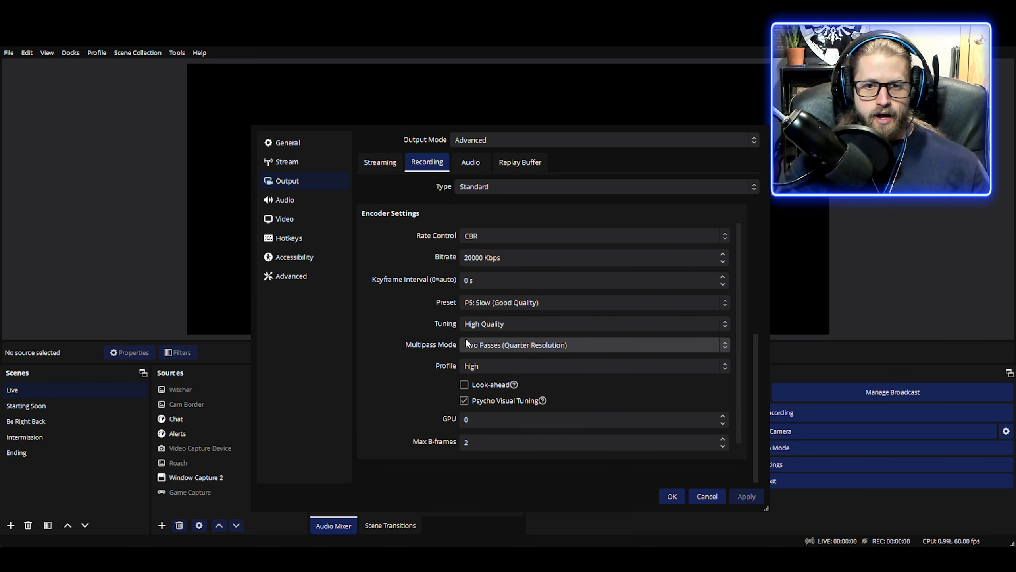
Step: Review the Audio settings page and the output audio track bitrates and replay buffer options
{"action": "left_click", "coordinate": [289, 199]}
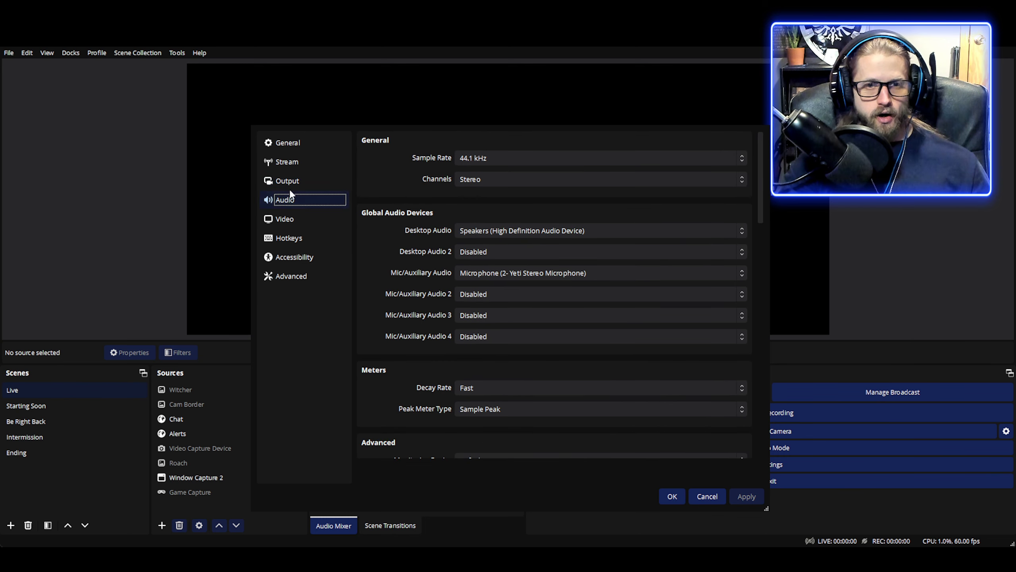
{"action": "left_click", "coordinate": [316, 182]}
{"action": "left_click", "coordinate": [488, 164]}
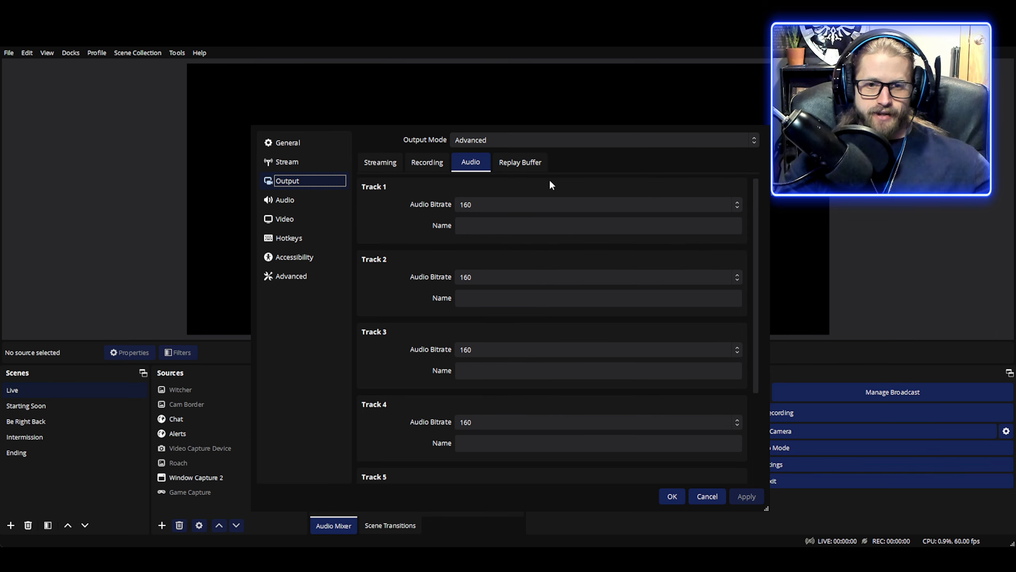
{"action": "left_click", "coordinate": [519, 162]}
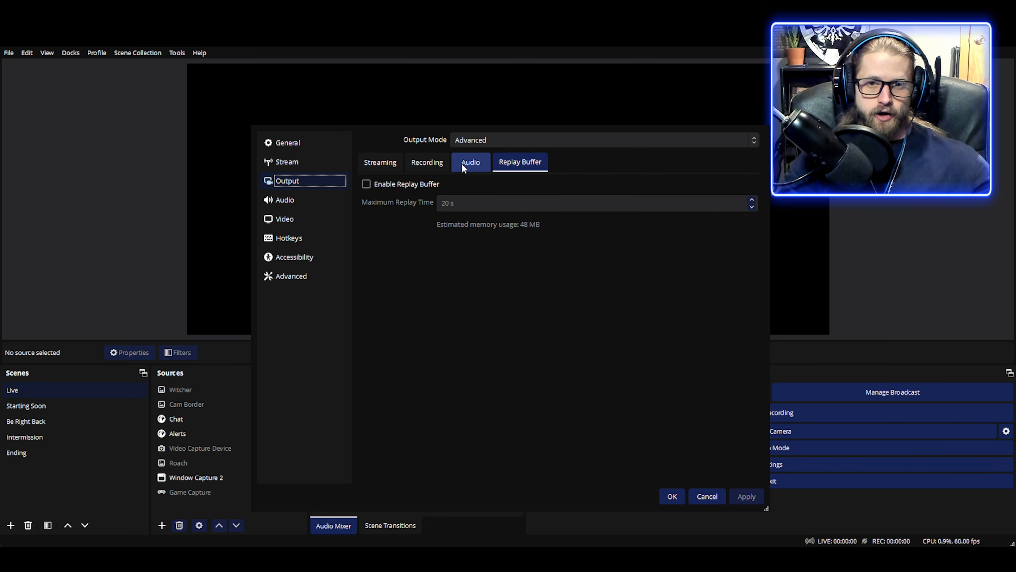
{"action": "left_click", "coordinate": [368, 163]}
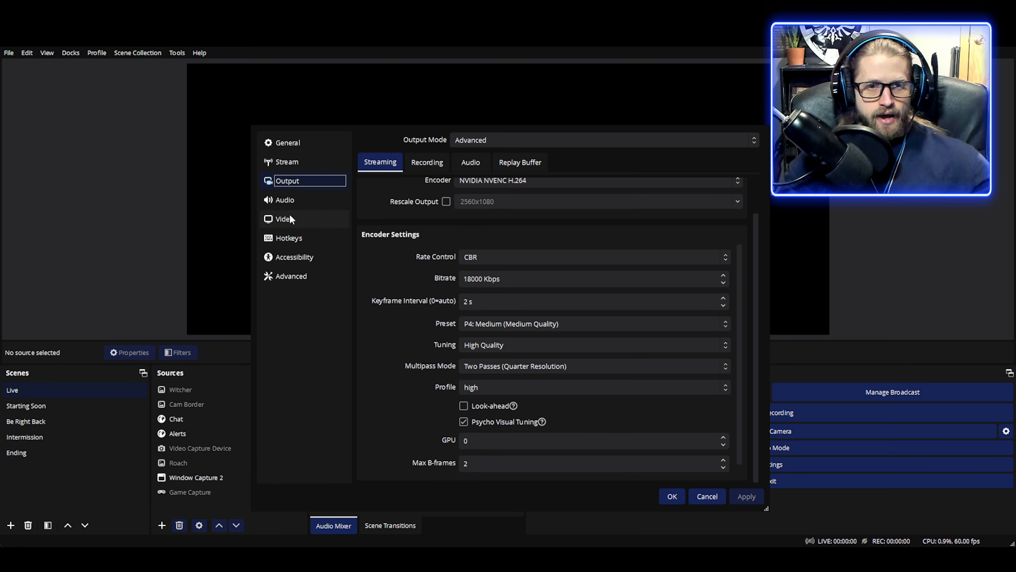
{"action": "left_click", "coordinate": [296, 202]}
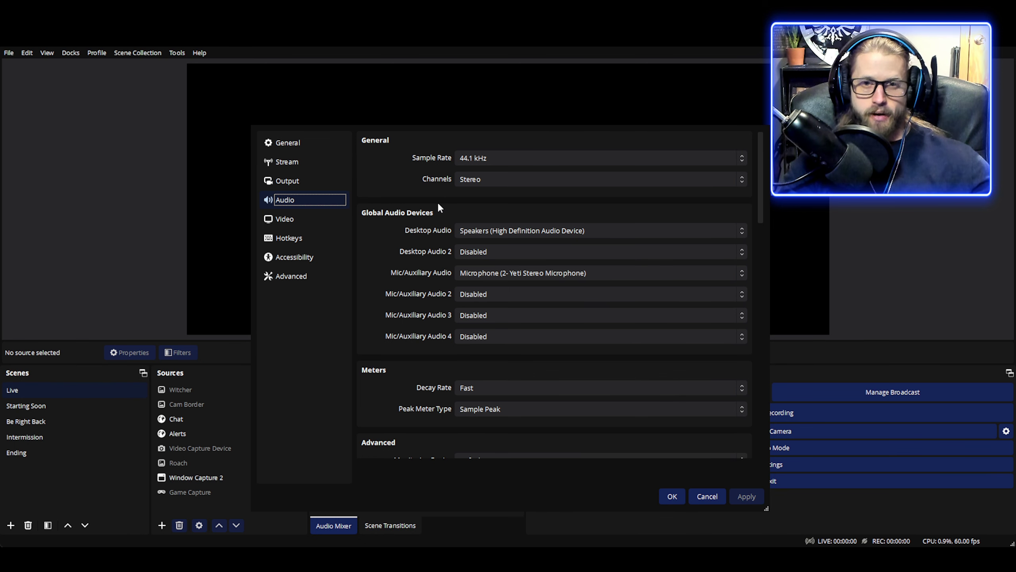
Step: Review the Video resolution and FPS settings, the Hotkeys list, and the Advanced settings page
{"action": "left_click", "coordinate": [274, 224]}
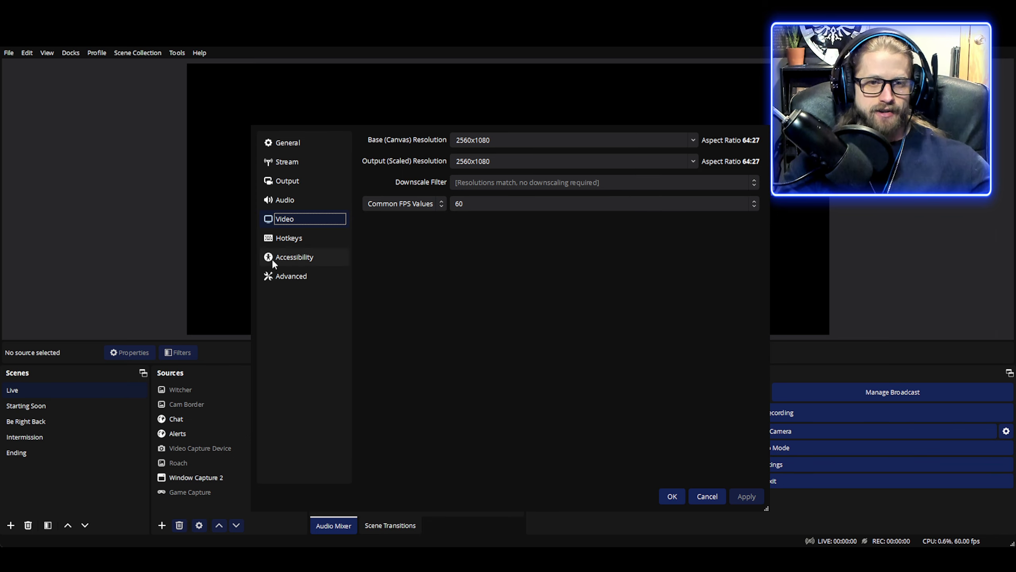
{"action": "left_click", "coordinate": [298, 240]}
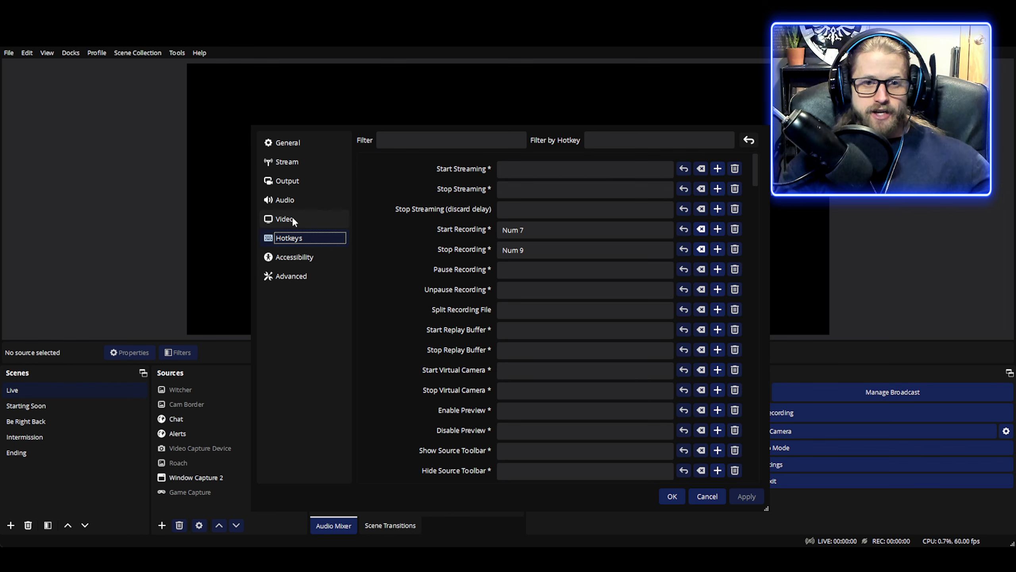
{"action": "left_click", "coordinate": [293, 220]}
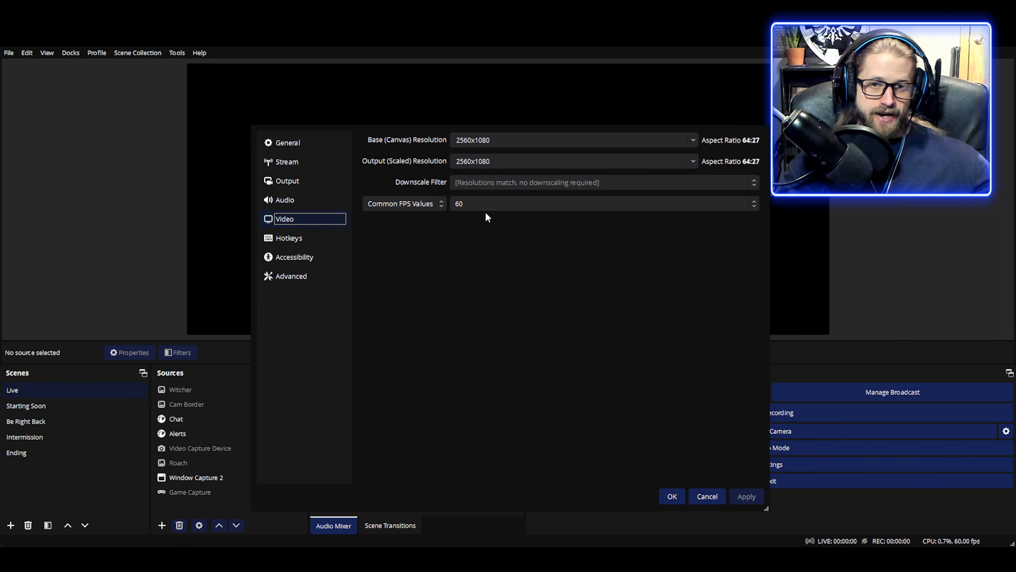
{"action": "left_click", "coordinate": [297, 241]}
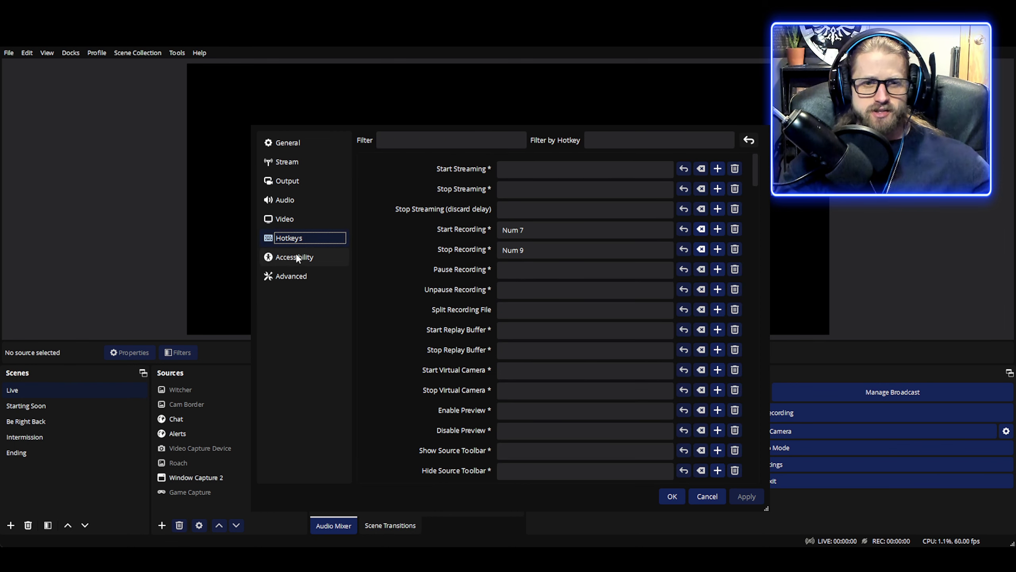
{"action": "left_click", "coordinate": [302, 256]}
{"action": "left_click", "coordinate": [307, 277]}
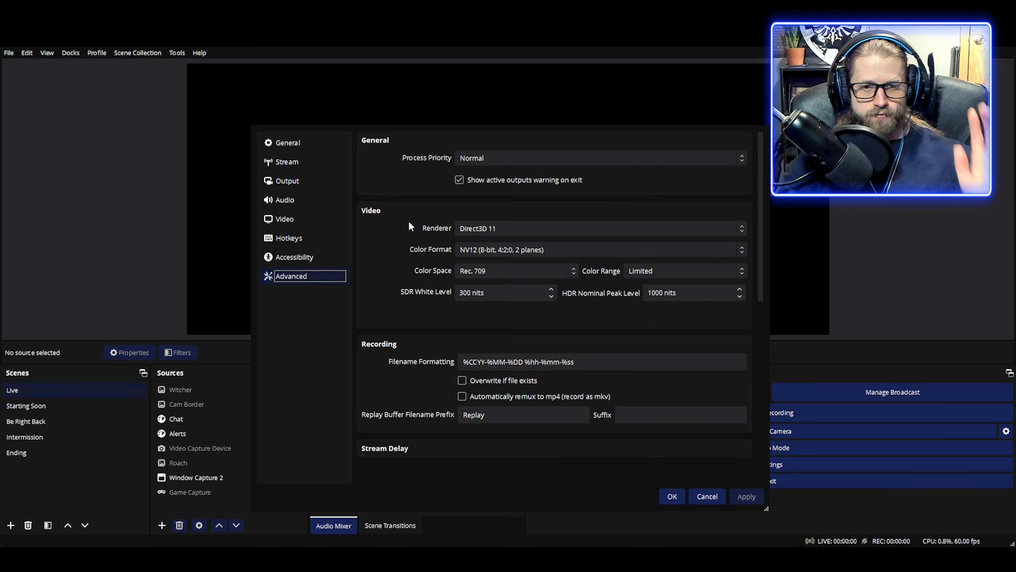
Step: Return to the streaming encoder settings on the Output page
{"action": "left_click", "coordinate": [297, 179]}
{"action": "left_click", "coordinate": [296, 278]}
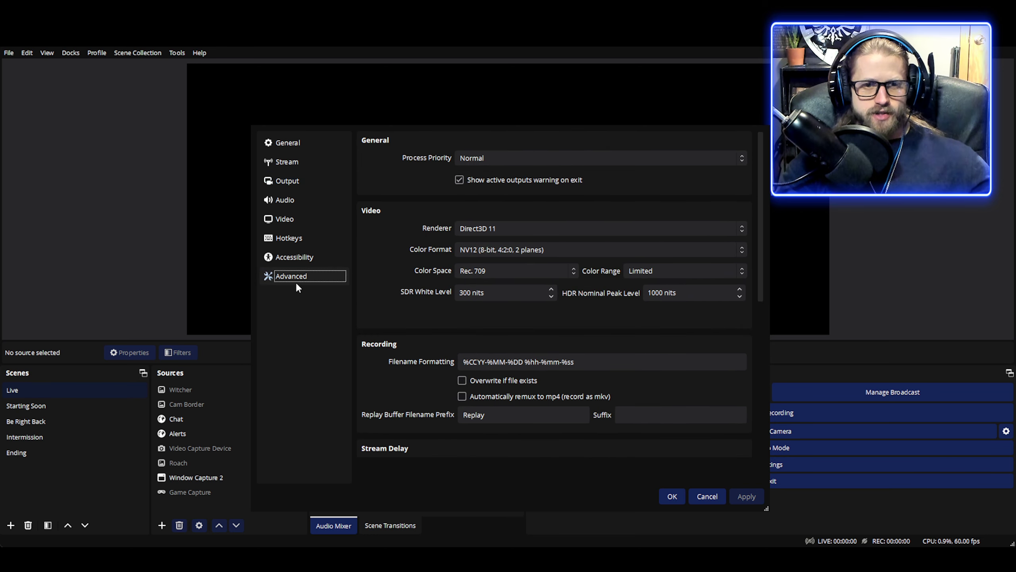
{"action": "left_click", "coordinate": [281, 221]}
{"action": "left_click", "coordinate": [285, 199]}
{"action": "left_click", "coordinate": [298, 180]}
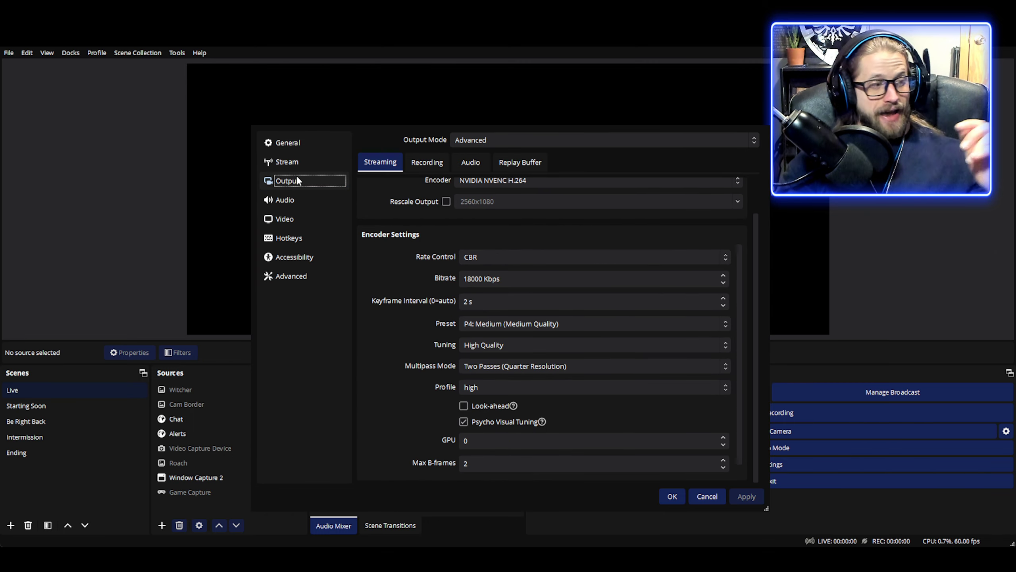